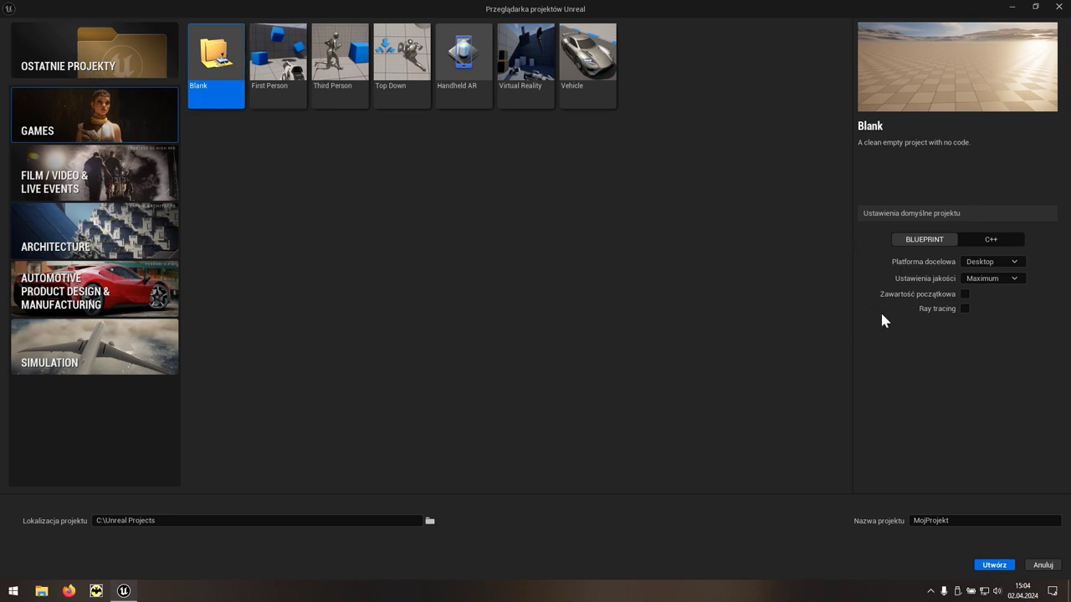
Step: Choose the First Person game template for the Blueprint project MojProjekt
mouse_move(906, 298)
left_click(286, 98)
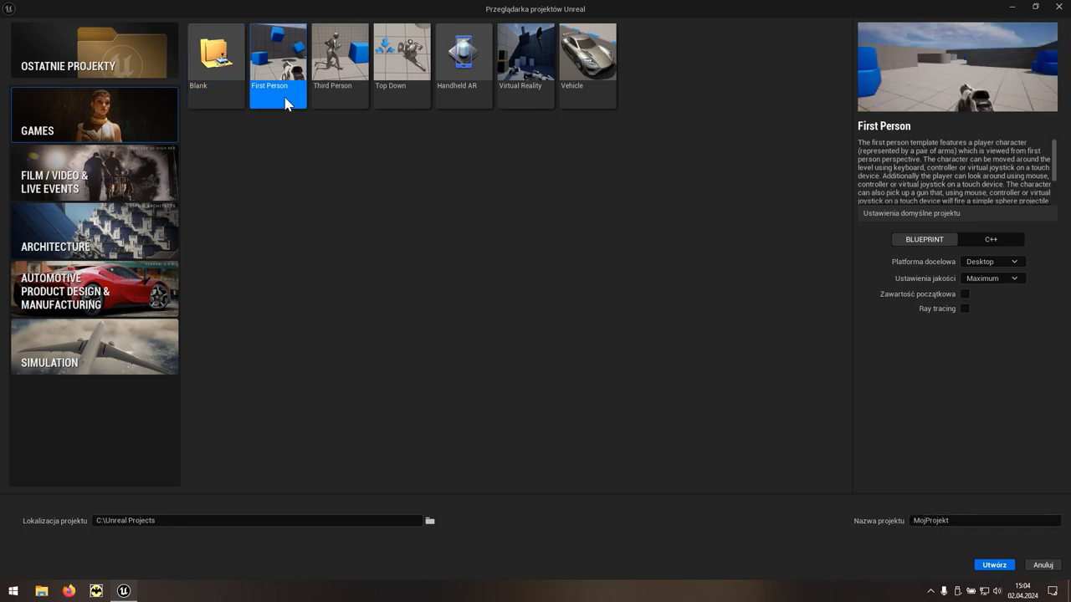
Step: Create the project and view the Content Drawer's add-asset menu, including Blueprint and Paper2D submenus
left_click(1004, 568)
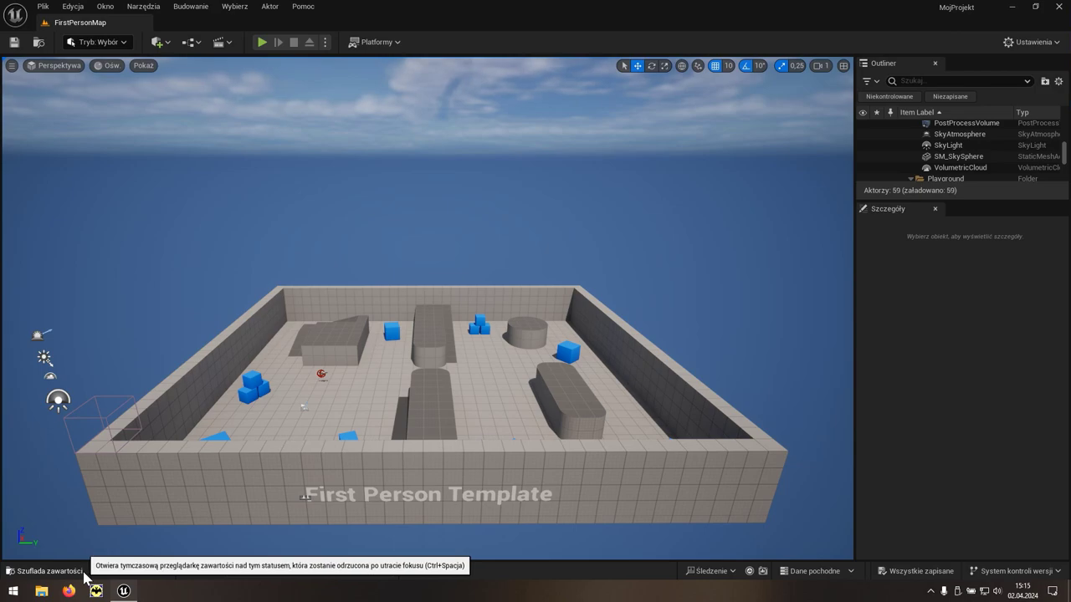
left_click(84, 576)
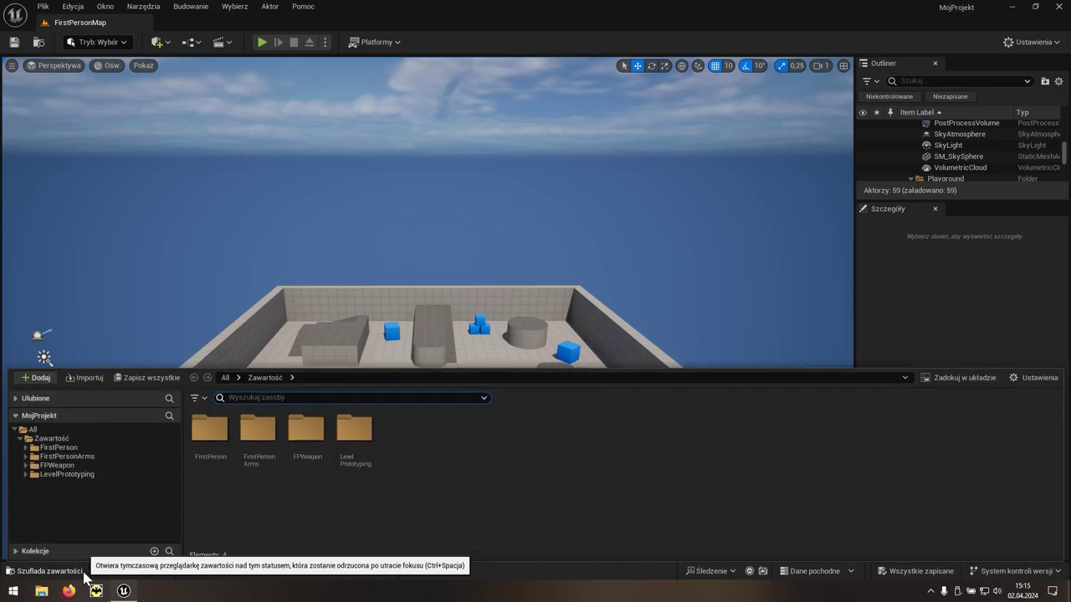
right_click(491, 462)
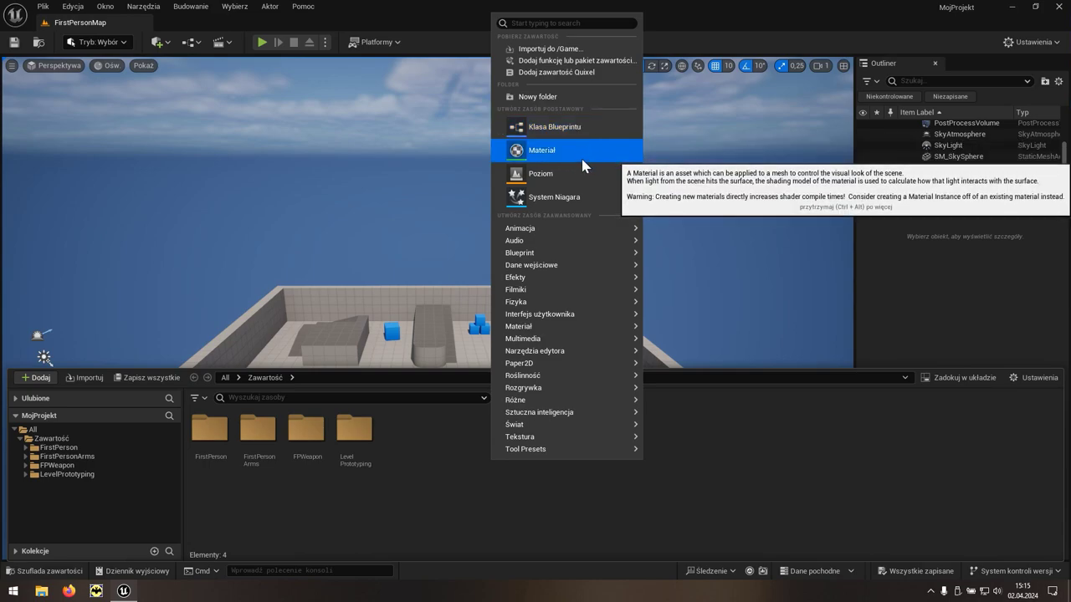
mouse_move(554, 254)
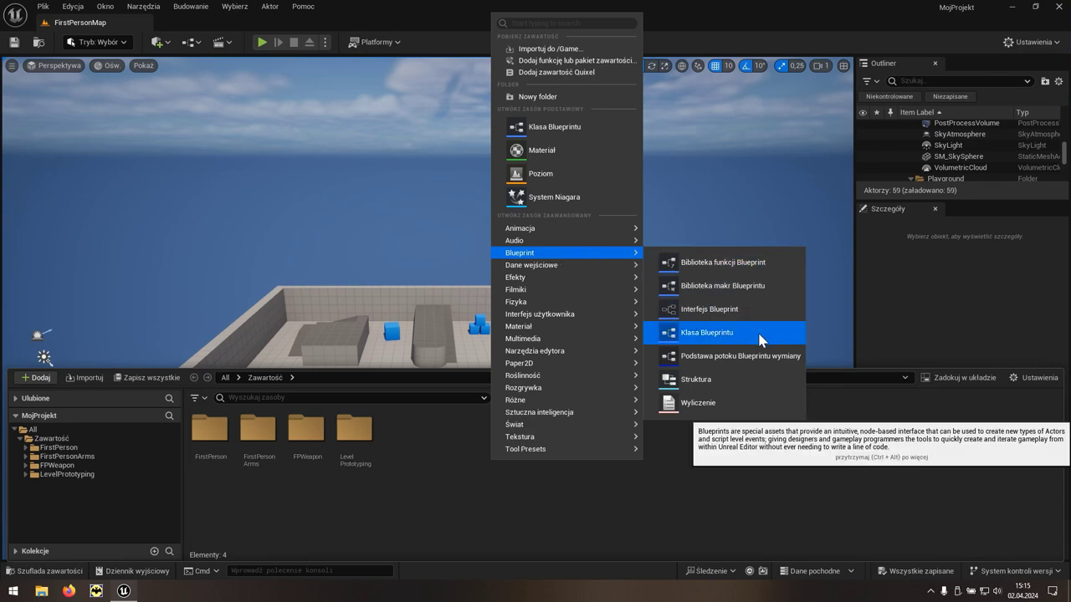
mouse_move(615, 365)
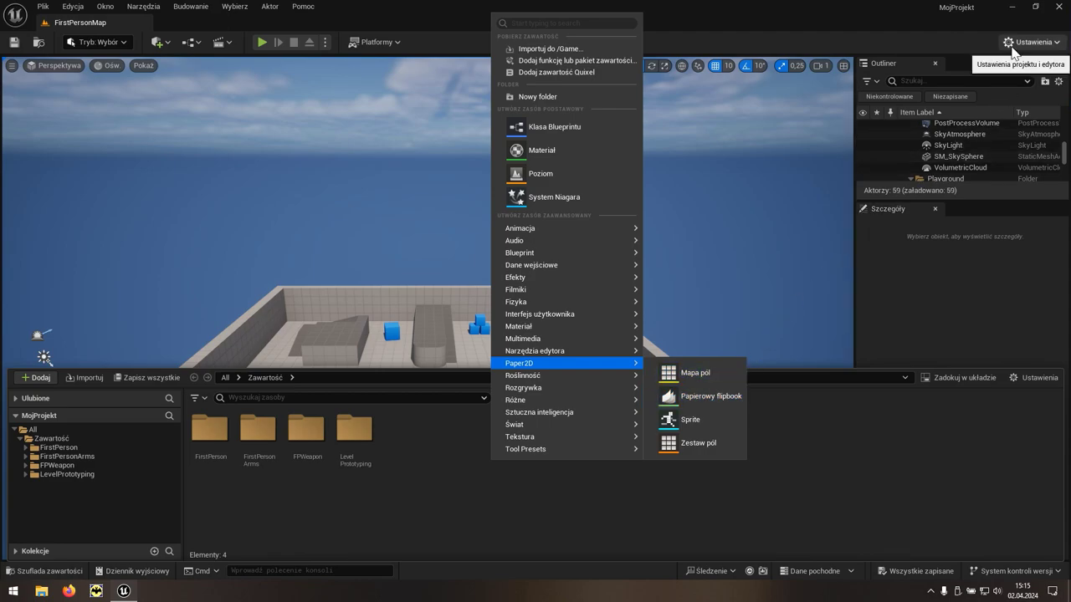
Step: Look over the Settings menu's Engine Scalability options and the editor modes list, keeping Selection mode
left_click(1058, 49)
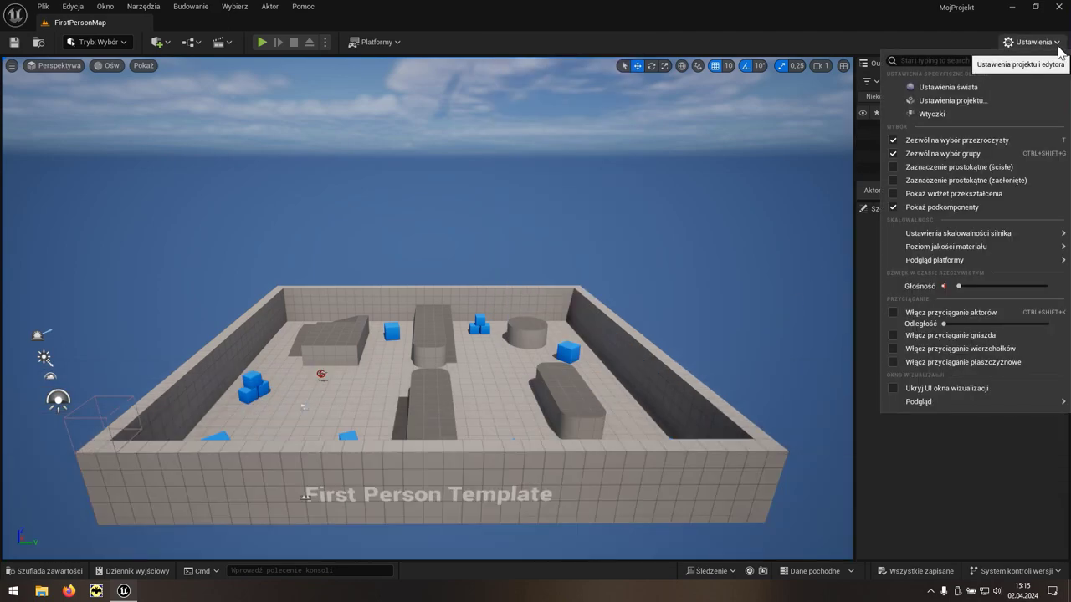
mouse_move(1021, 235)
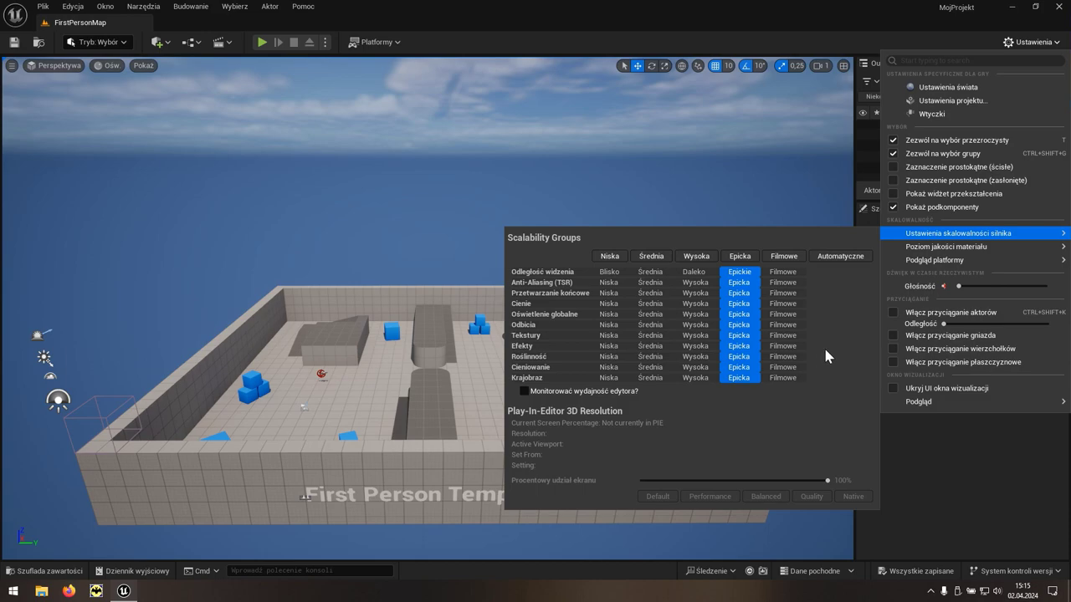
left_click(117, 43)
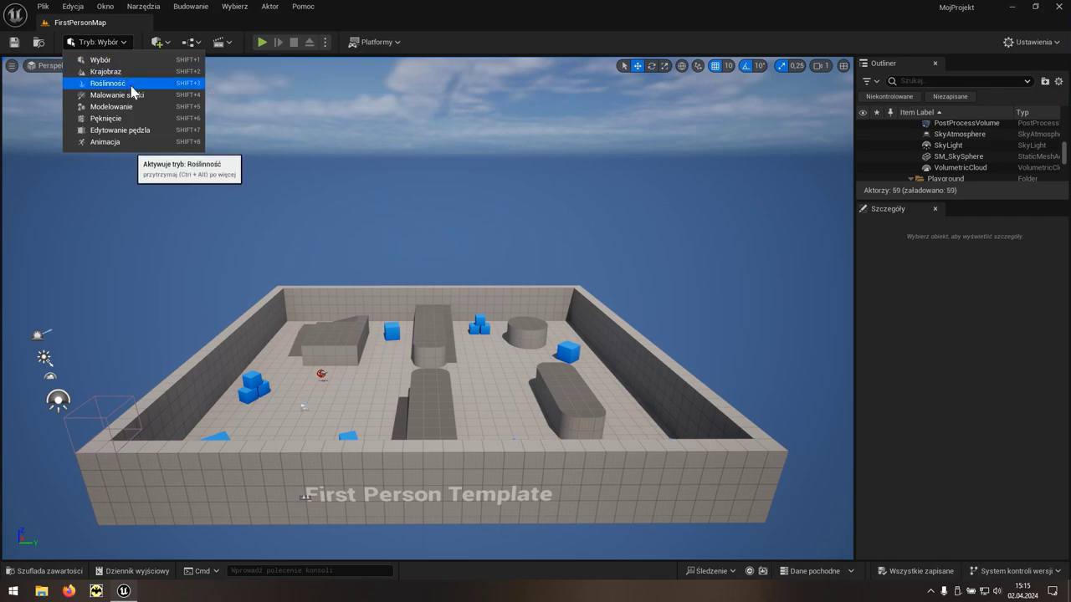
left_click(135, 41)
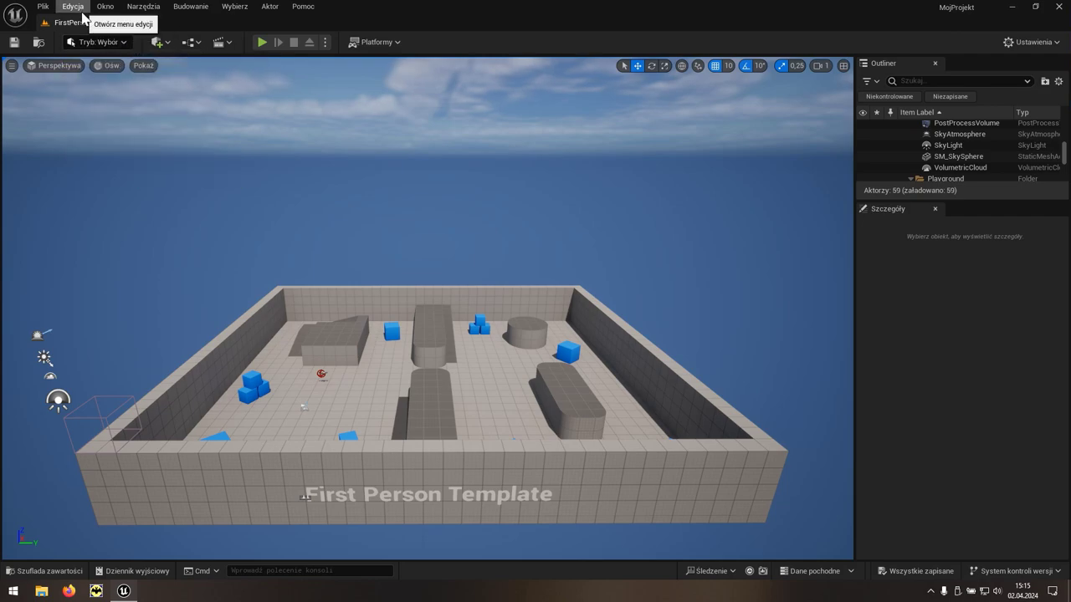
left_click(82, 12)
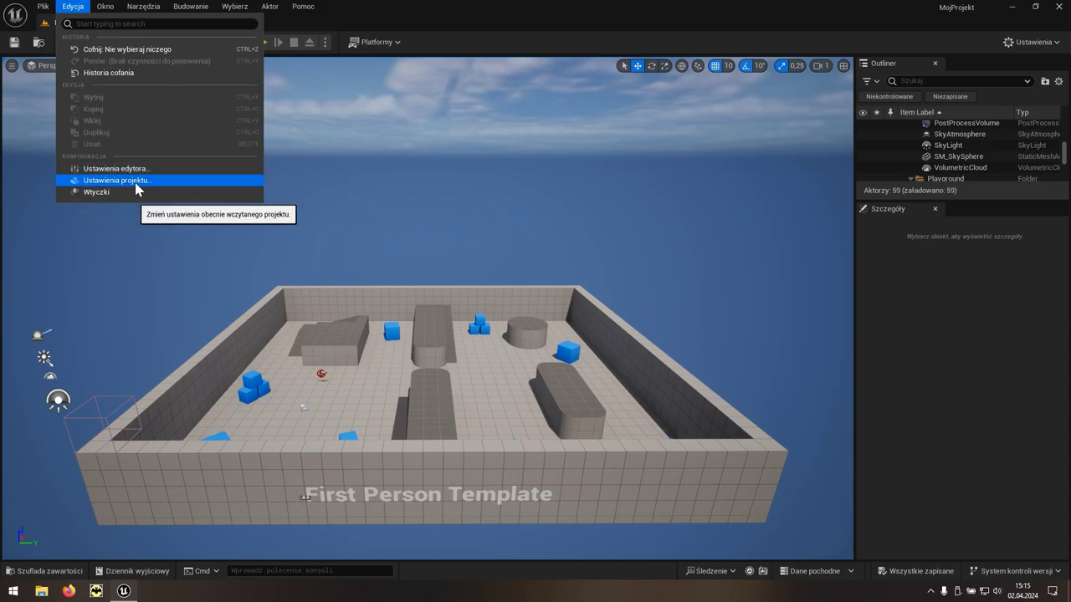
left_click(161, 185)
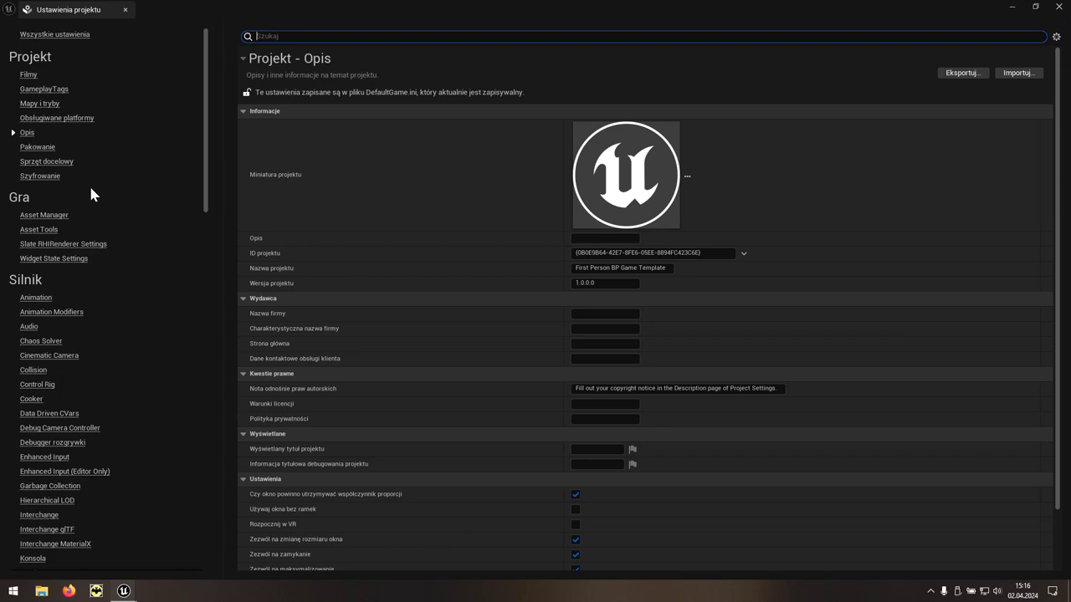
left_click_drag(206, 186, 201, 320)
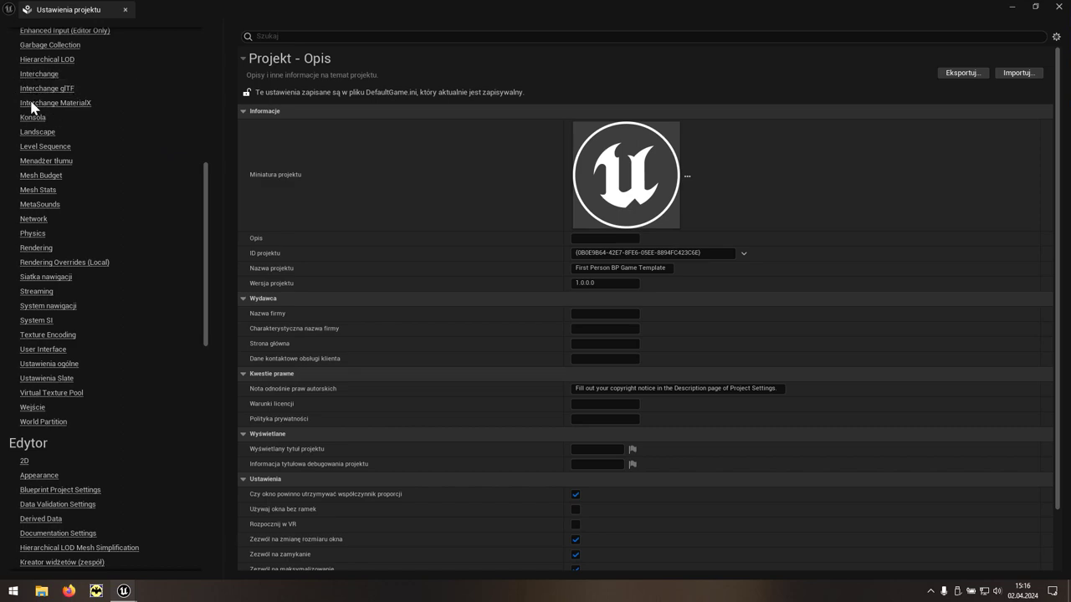
left_click(33, 409)
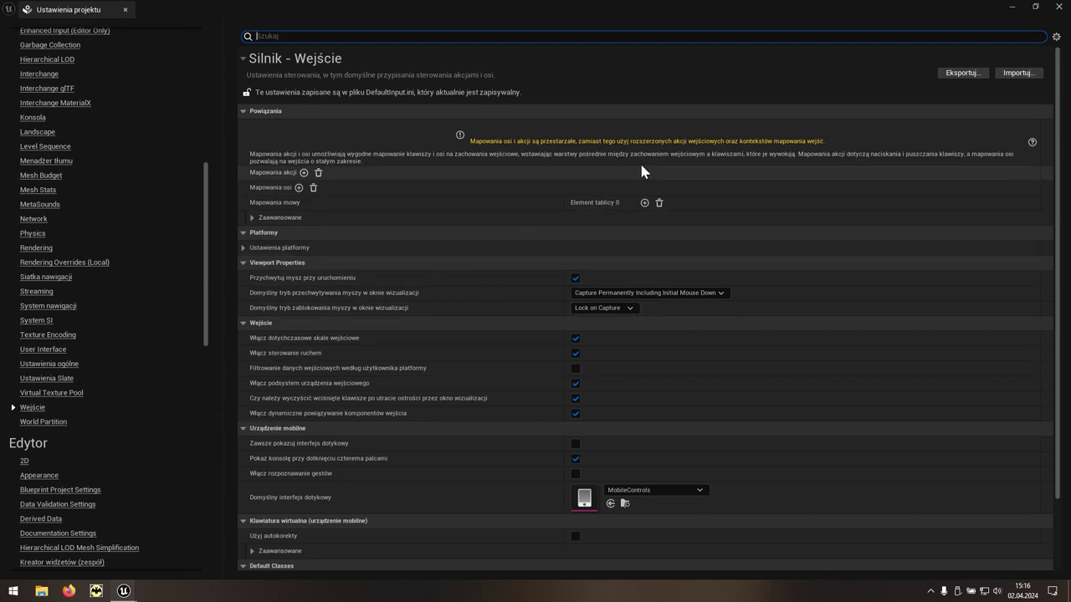
left_click(1058, 8)
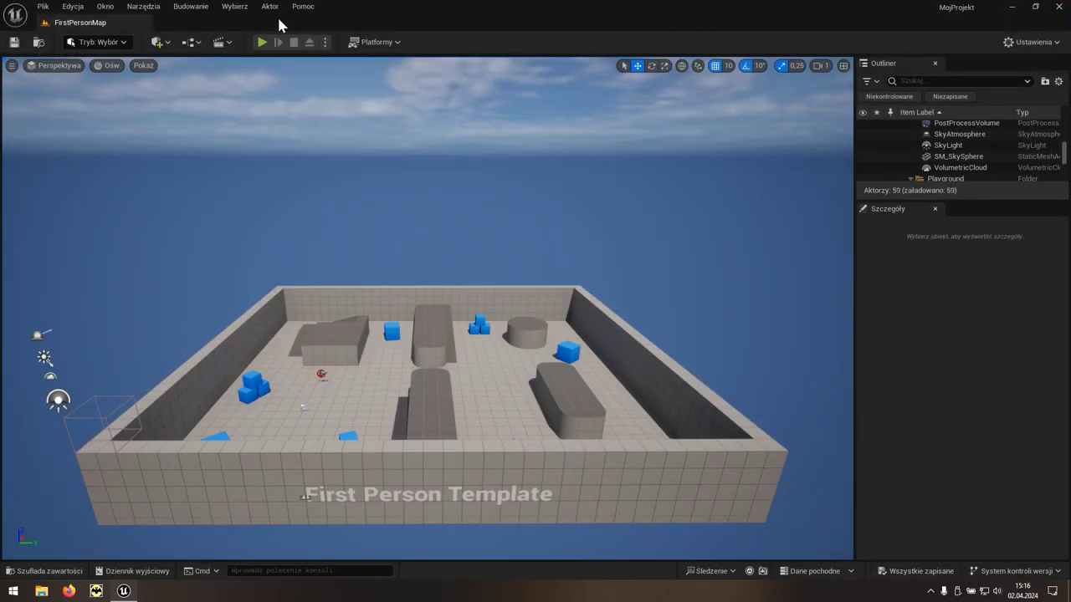
Step: Set the editor language to English under Region & Language in Editor Preferences, then close them
left_click(81, 12)
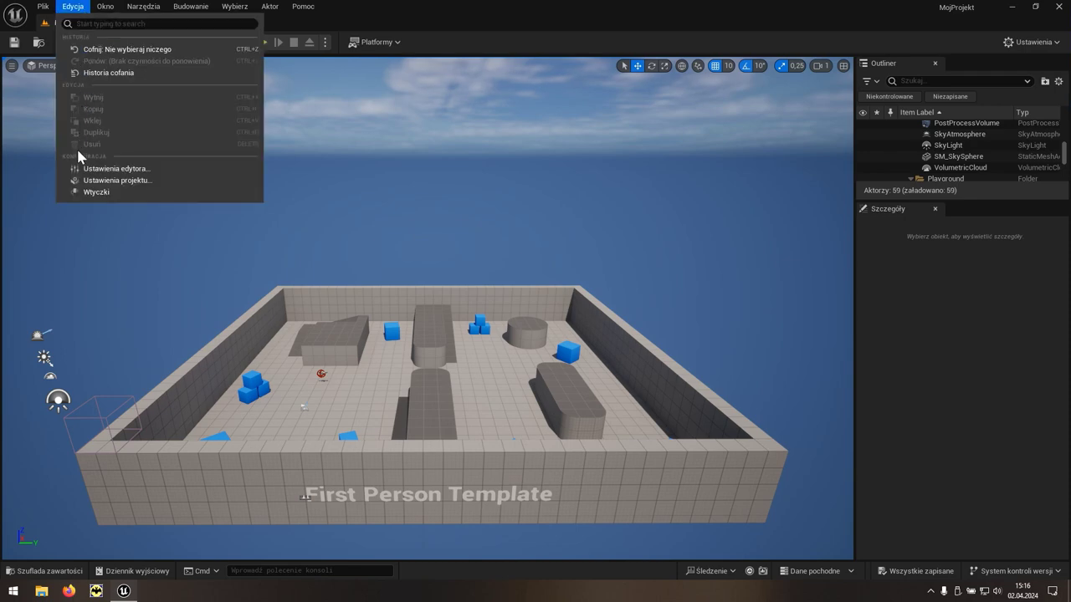
left_click(156, 172)
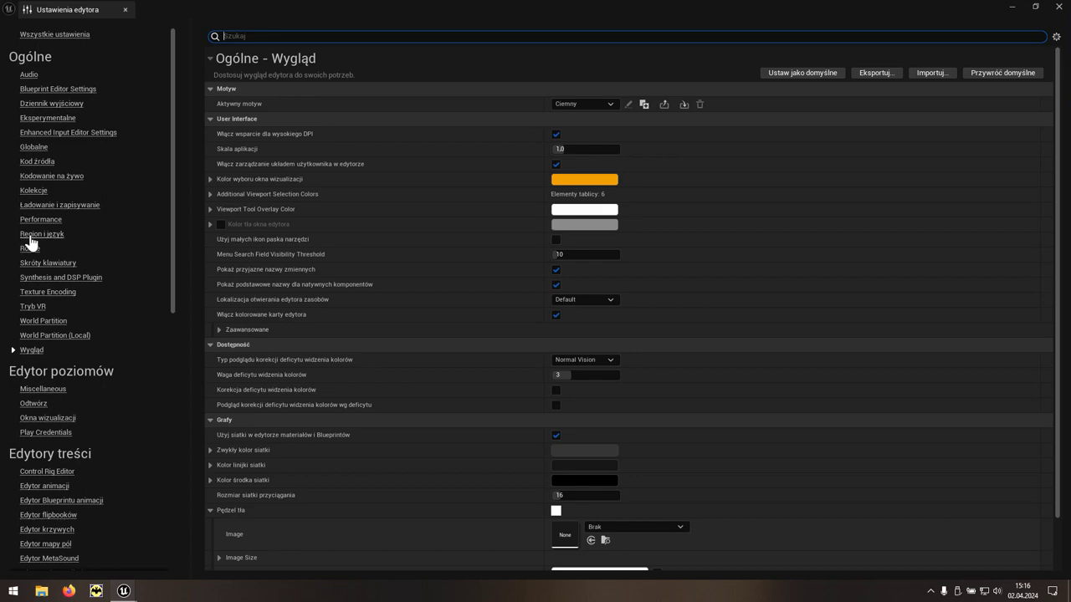
left_click(60, 242)
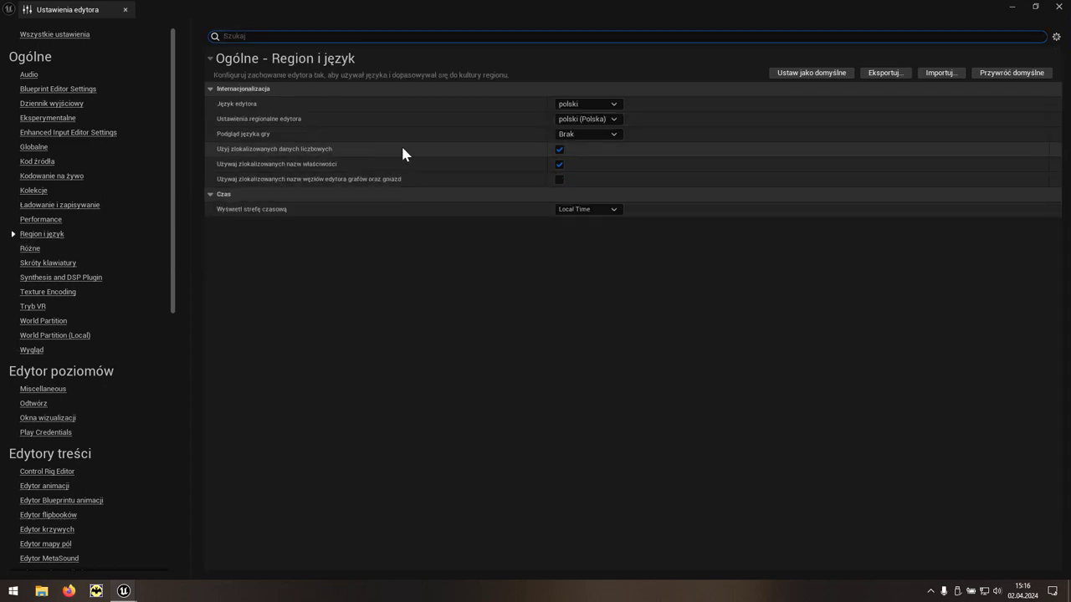
left_click(615, 105)
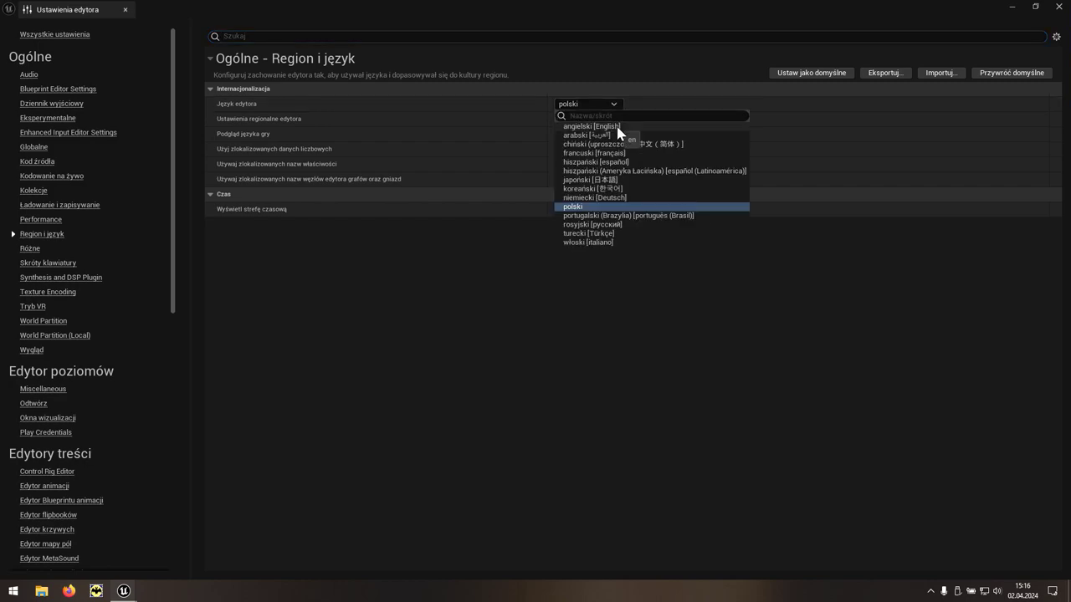
left_click(618, 127)
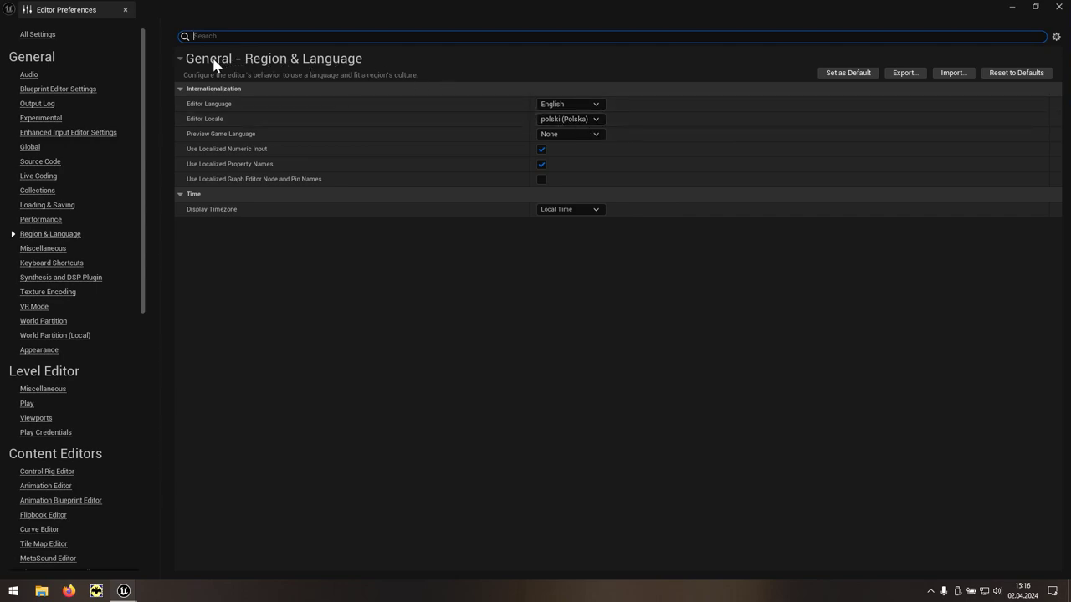
left_click(1060, 7)
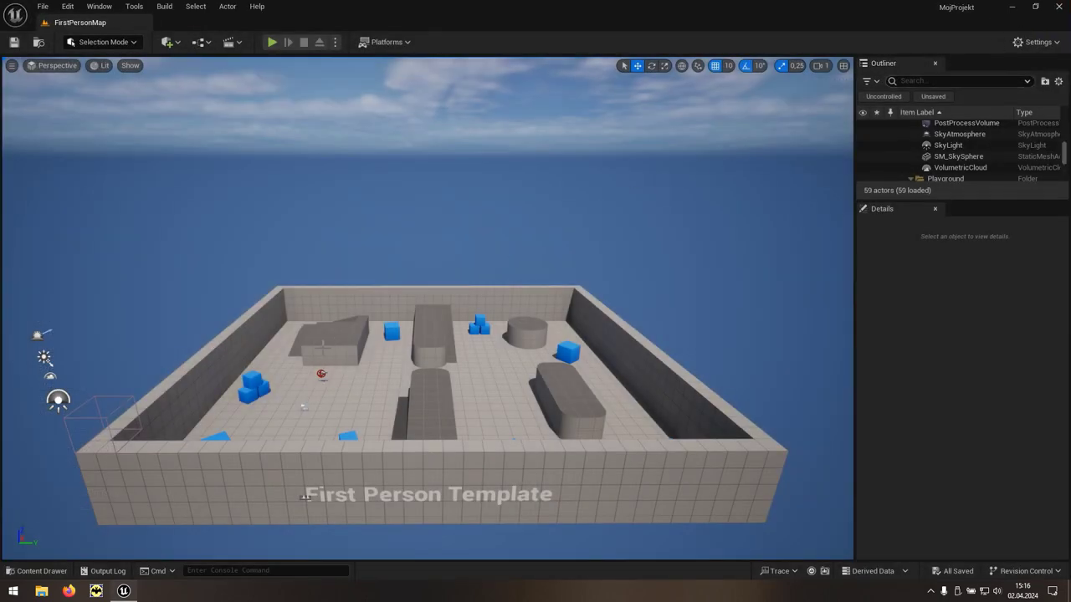
Step: Open the Content Drawer, view its add-asset menu, and dismiss it
left_click(28, 573)
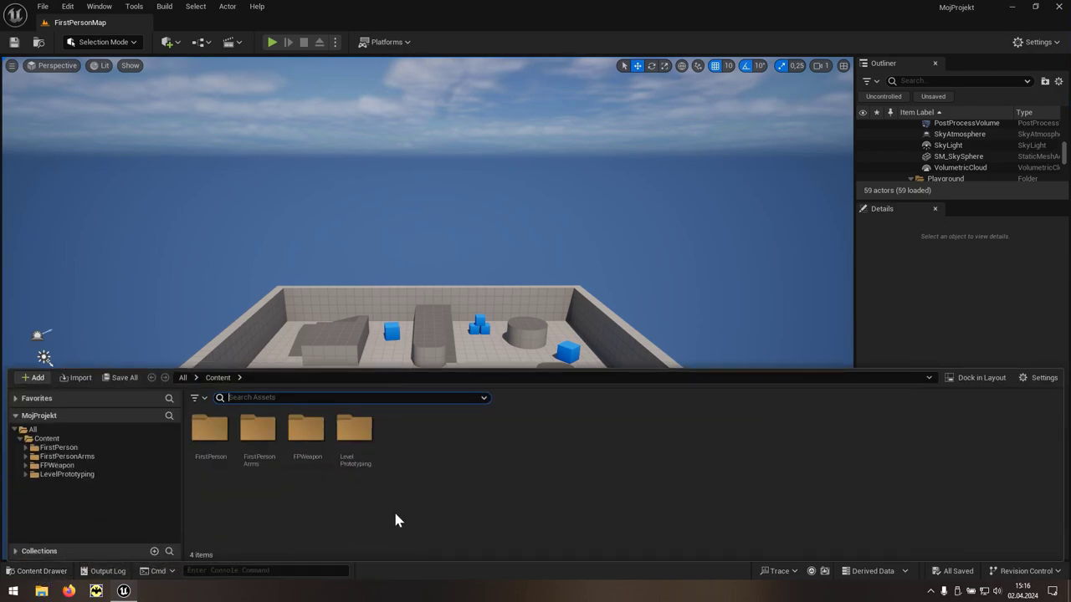
right_click(471, 463)
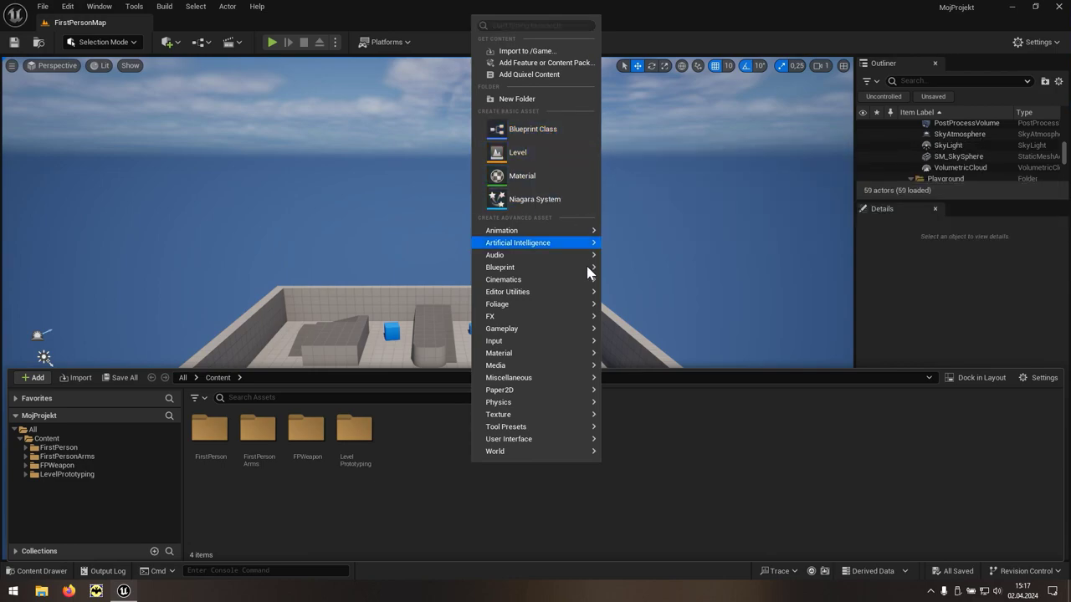
left_click(650, 469)
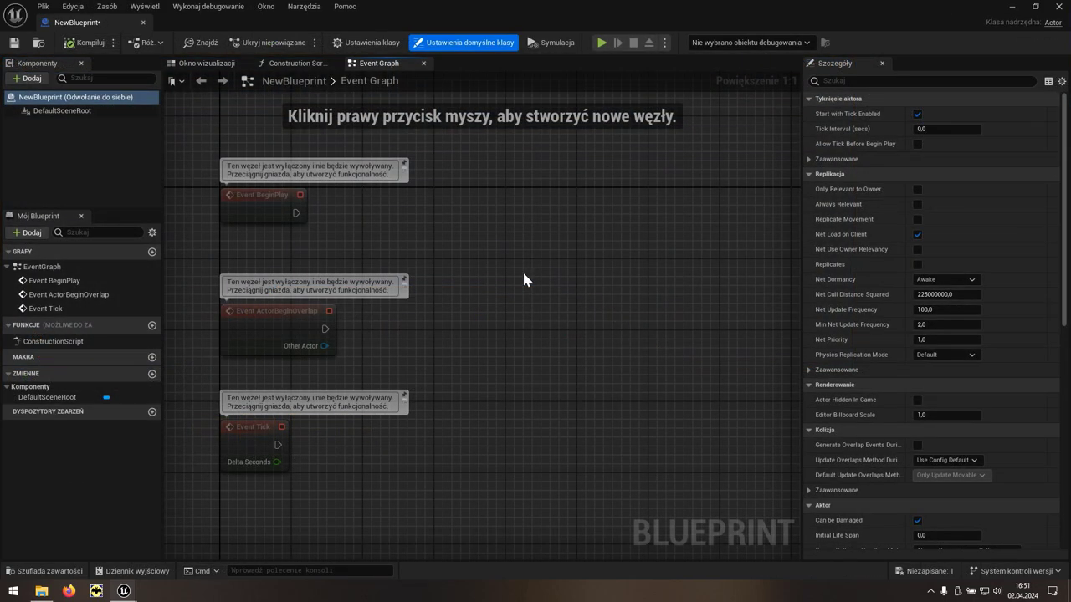
Step: Show the Event Graph node list expanded to Dźwięk > Efekty submix effect functions
right_click(523, 280)
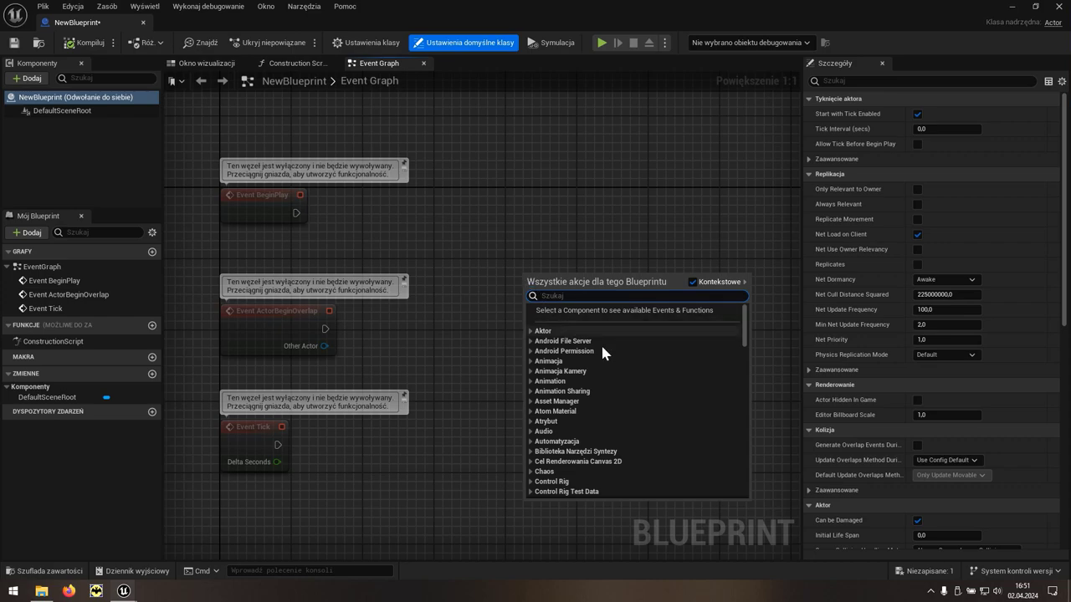
scroll(671, 400, "down", 3)
scroll(671, 400, "down", 1)
scroll(669, 399, "down", 2)
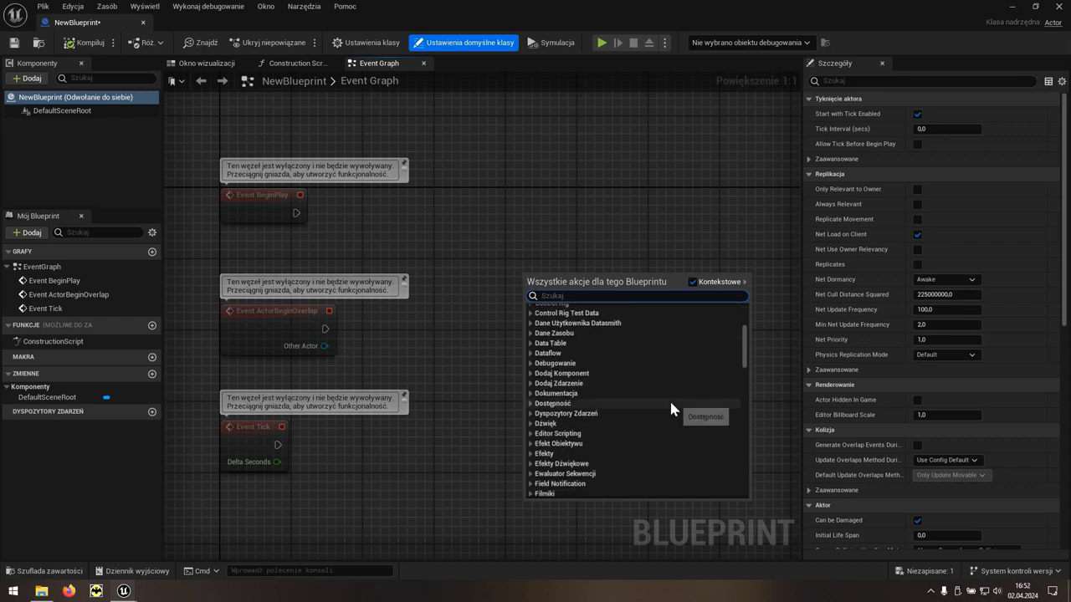
left_click(531, 424)
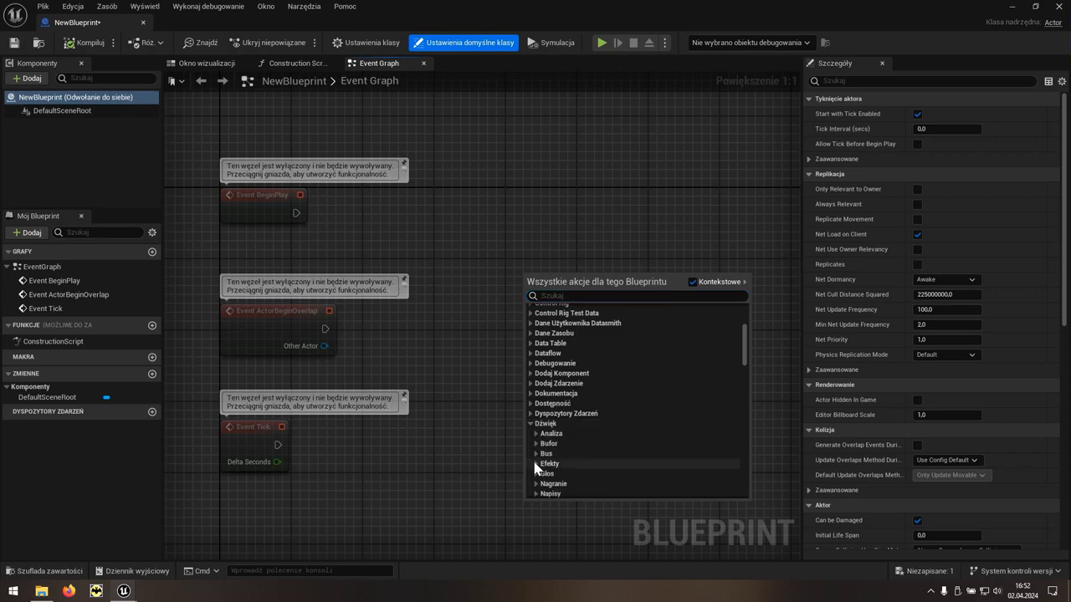
left_click(536, 465)
scroll(619, 477, "down", 1)
scroll(636, 468, "down", 2)
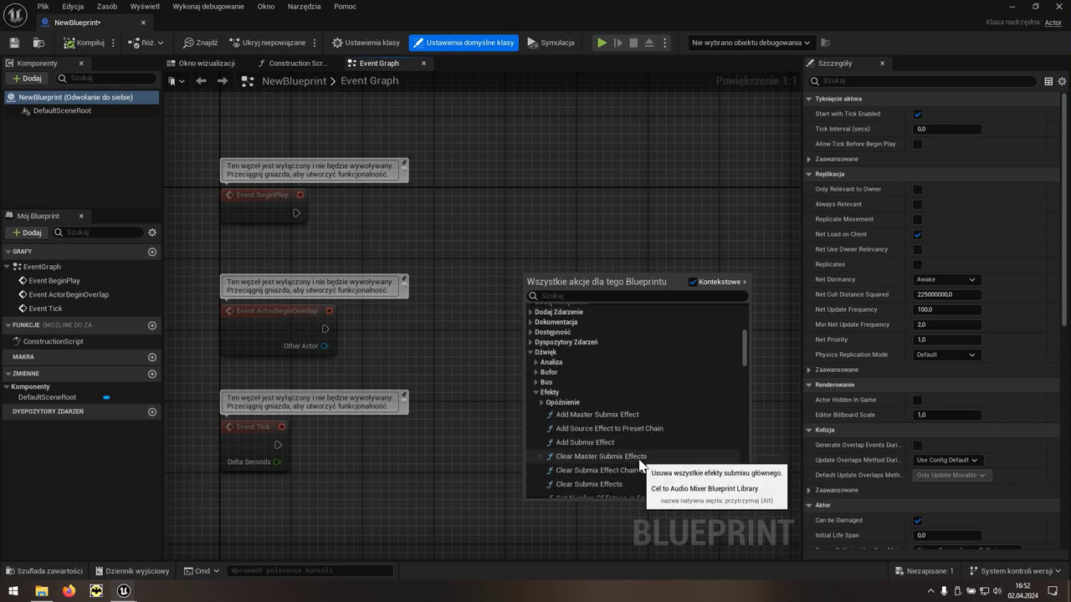